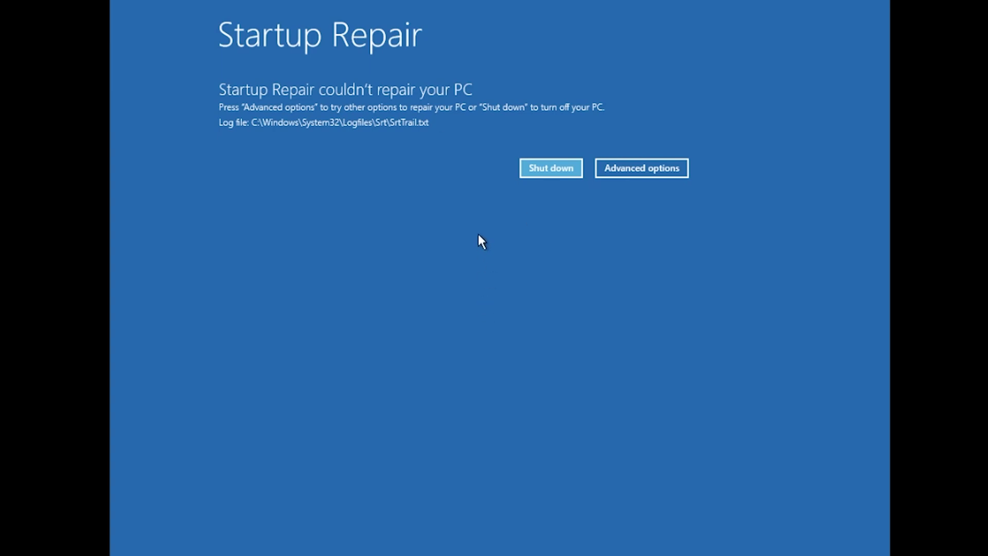
Step: Move from the Startup Repair failure notice through Troubleshoot to the Advanced options page
left_click(642, 168)
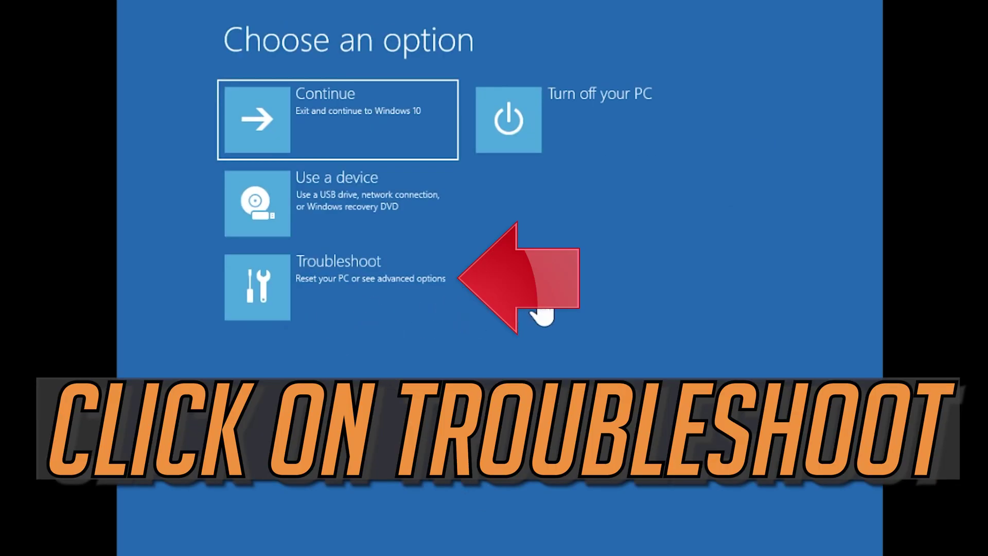
left_click(325, 305)
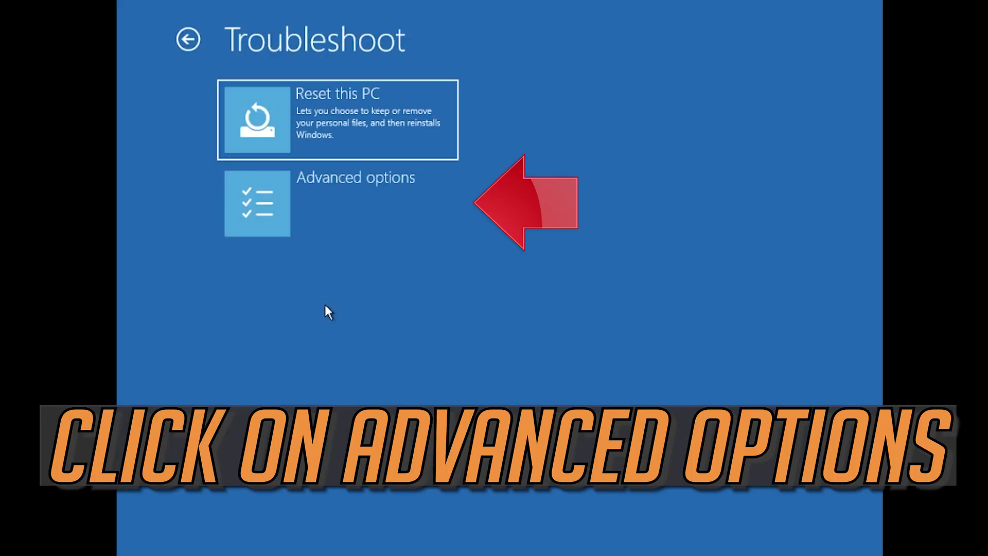
left_click(415, 205)
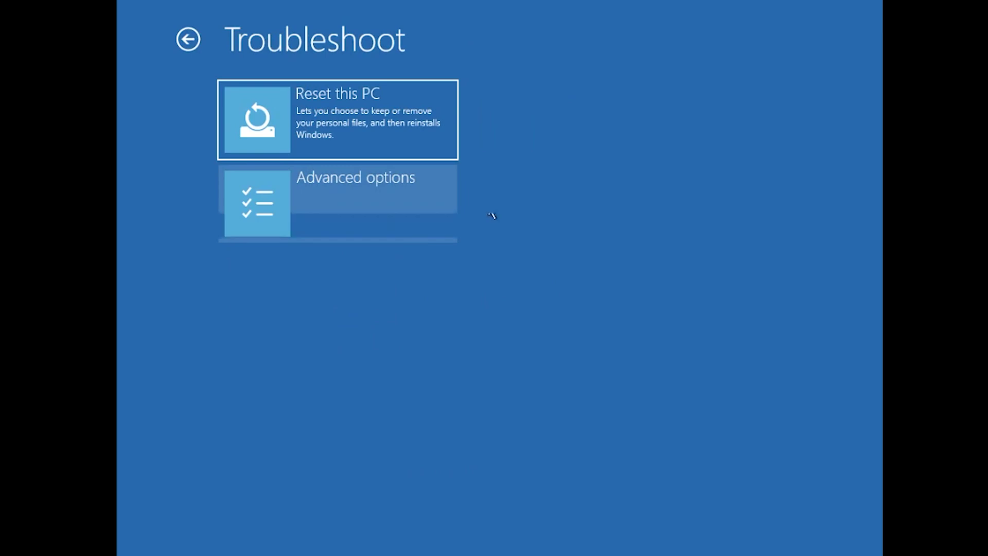
left_click(424, 203)
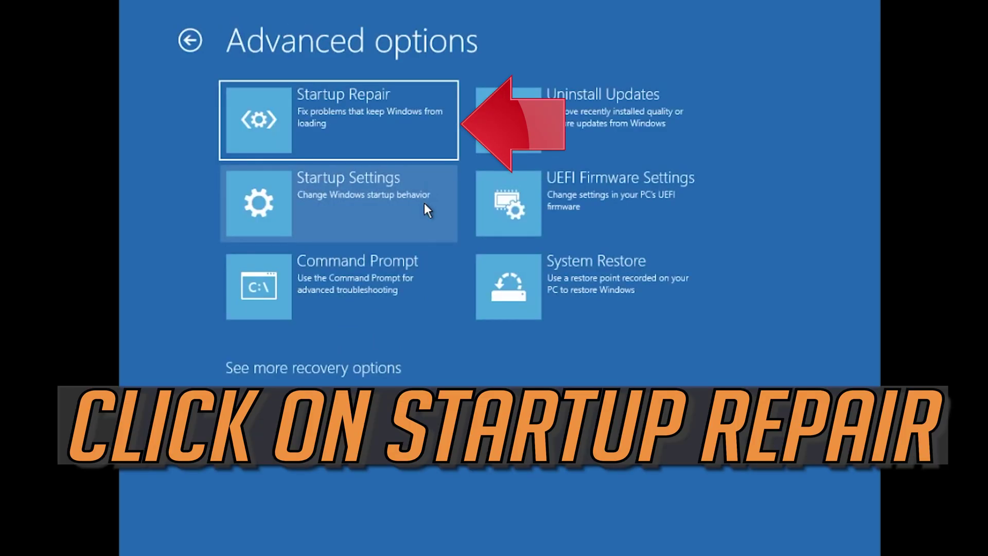
Step: Rerun Startup Repair, selecting the PC's user account and continuing past the password prompt
left_click(357, 113)
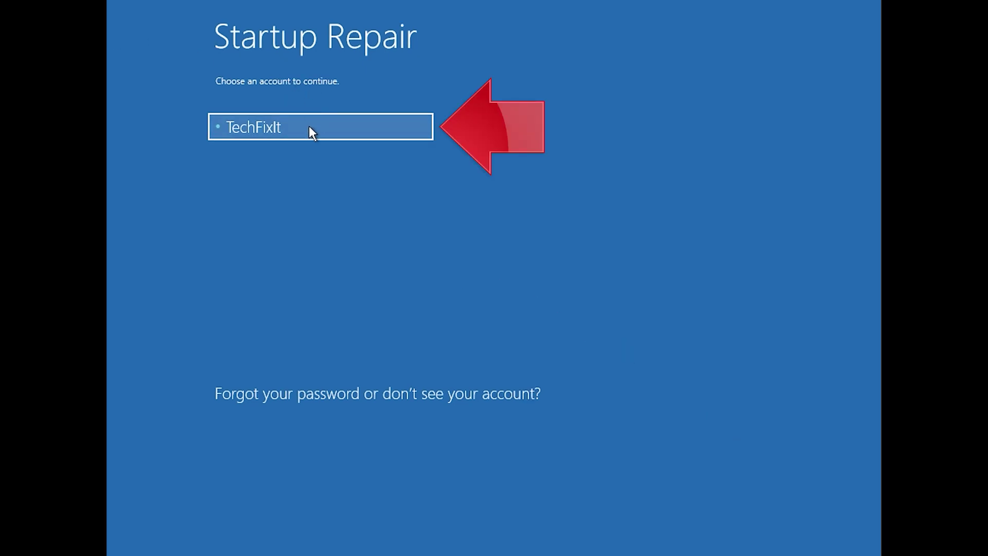
left_click(368, 132)
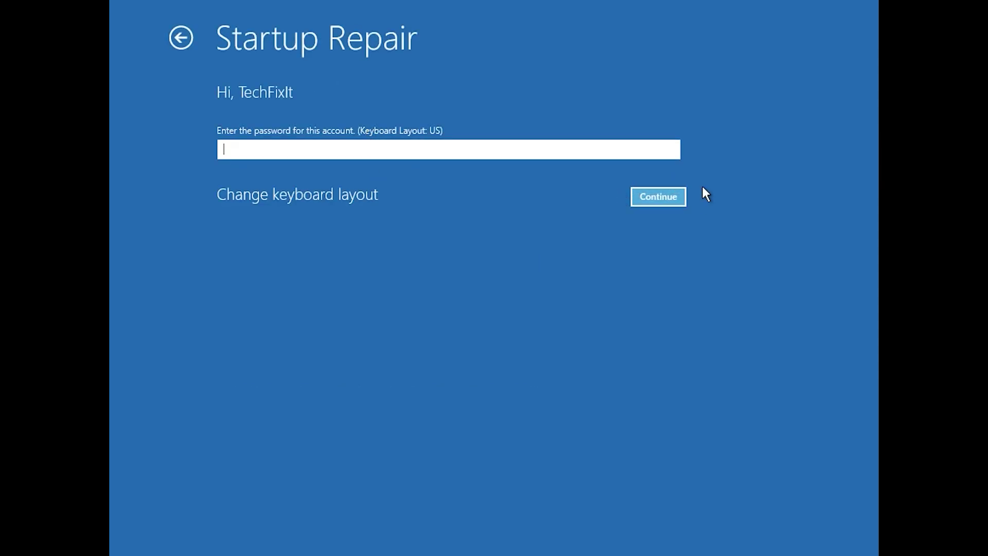
left_click(665, 196)
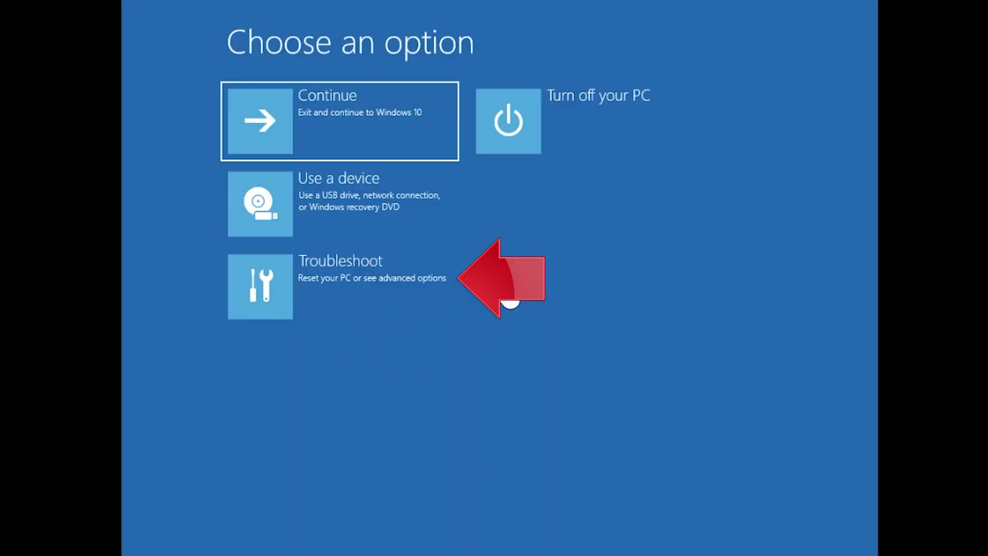
Step: Return via Troubleshoot to Advanced options and launch the Command Prompt tool
left_click(330, 310)
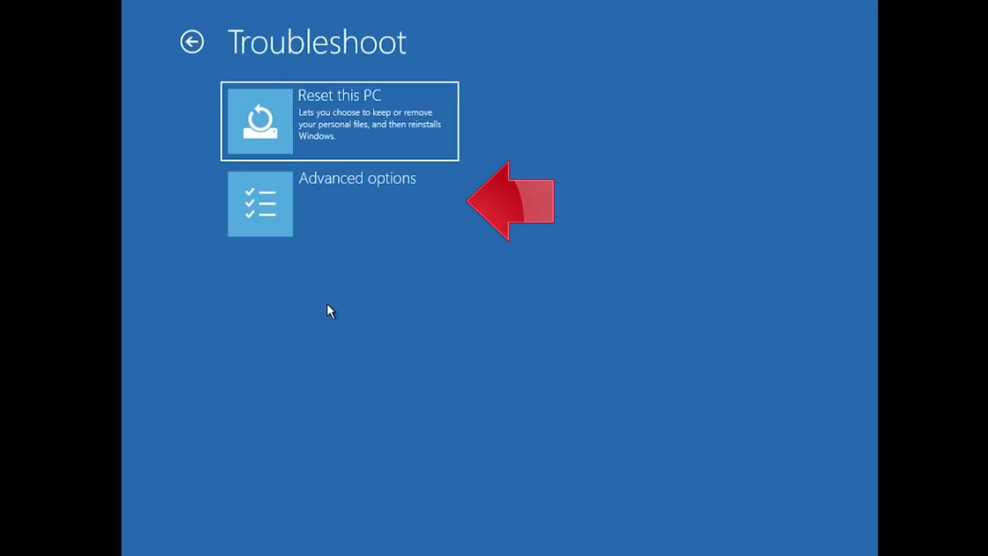
left_click(426, 205)
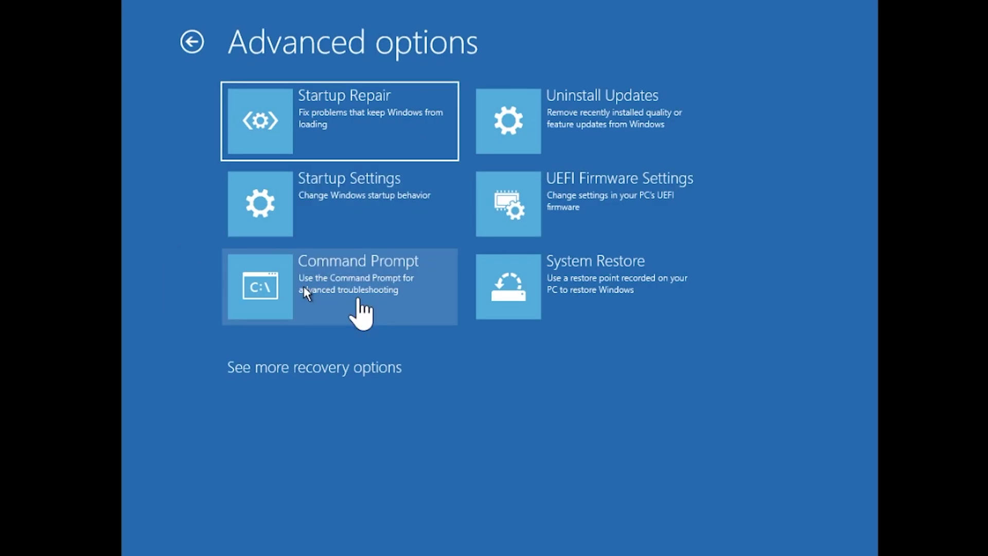
left_click(358, 298)
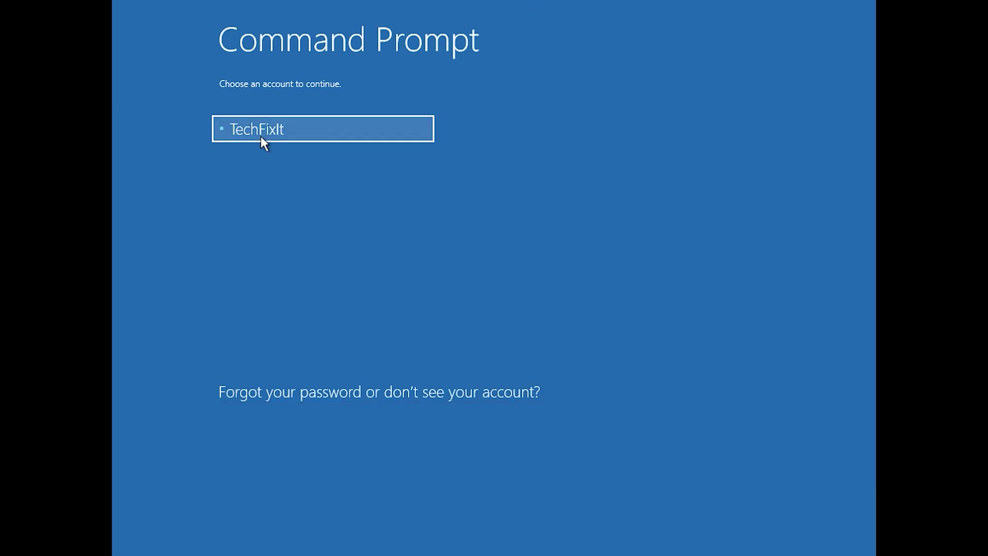
Step: Select the PC's single user account on the Command Prompt account screen
left_click(318, 135)
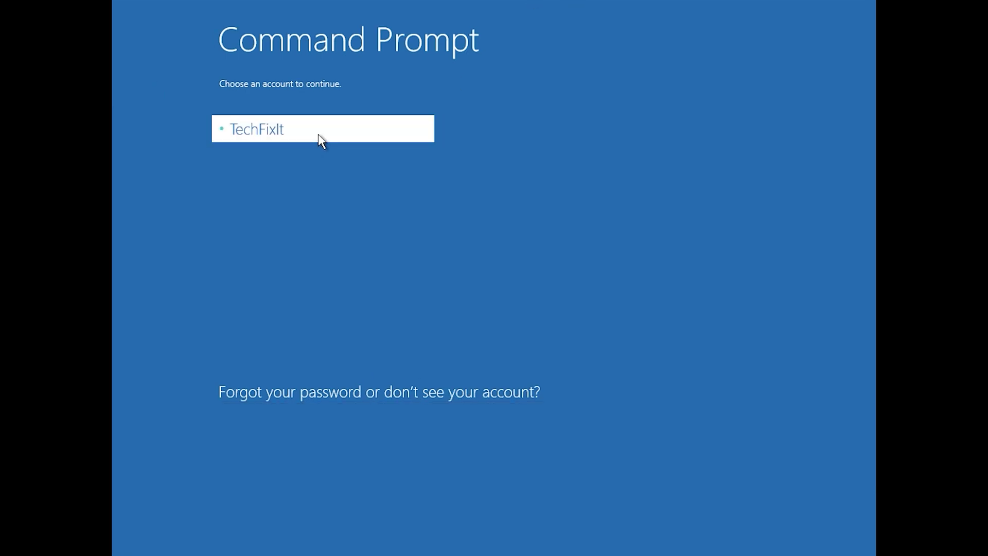
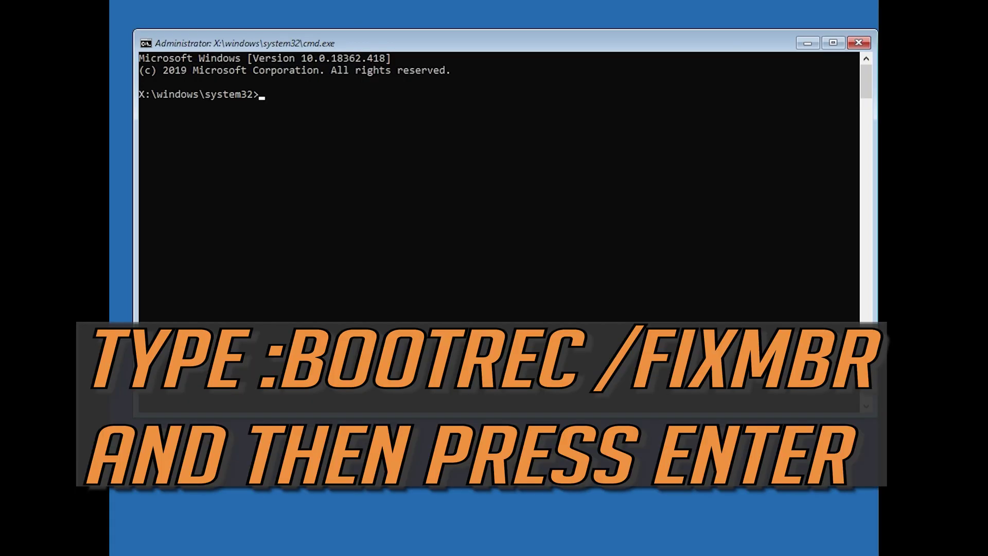
Step: Run bootrec /fixmbr (succeeds) and bootrec /fixboot (Access is denied), then enter bootsect /nt60 sys
type("bootrec /fixmbr")
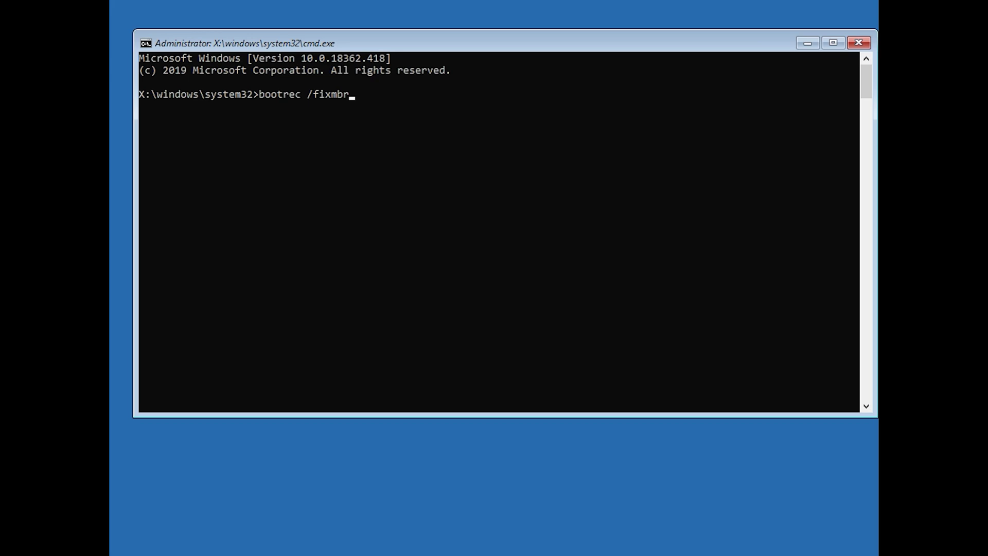
key("Return")
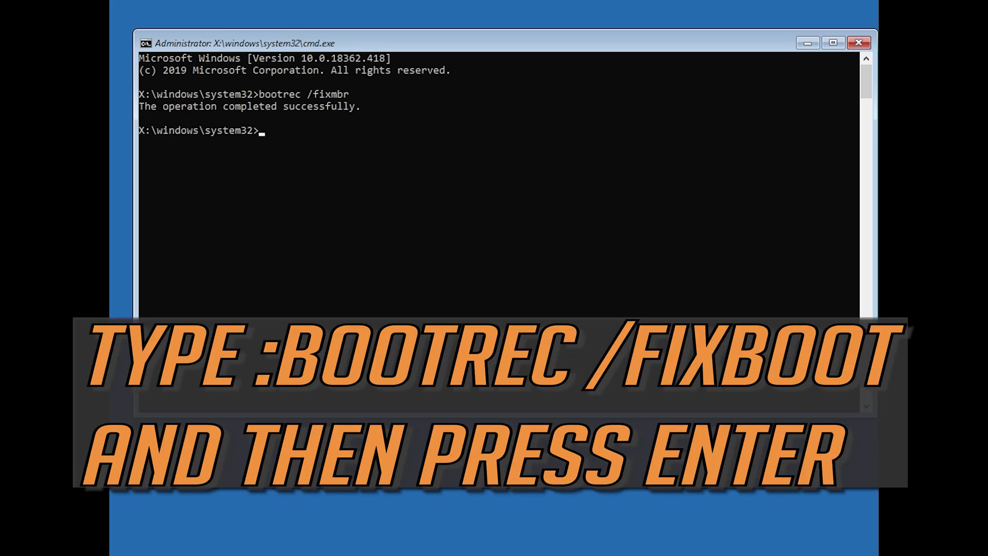
type("bootrec /fixboot")
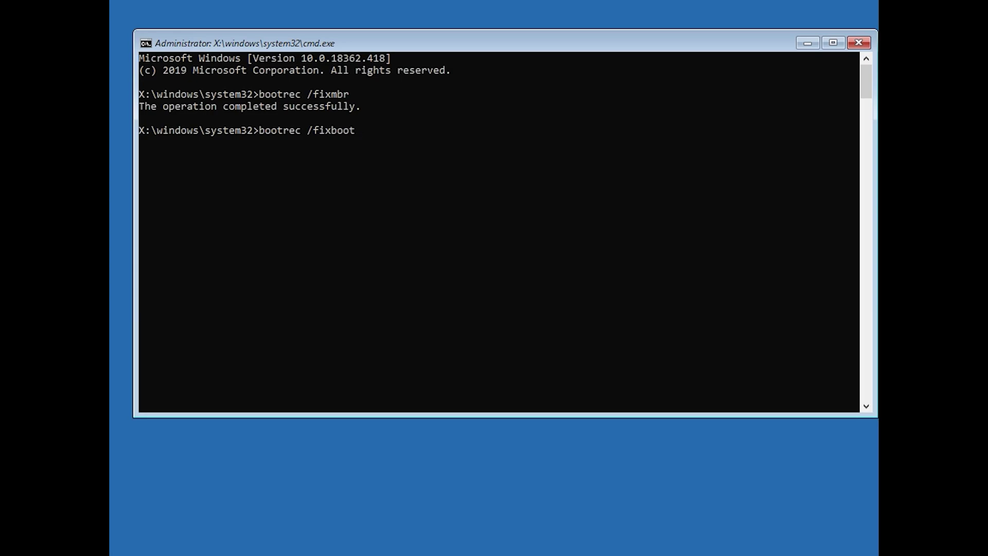
key("Return")
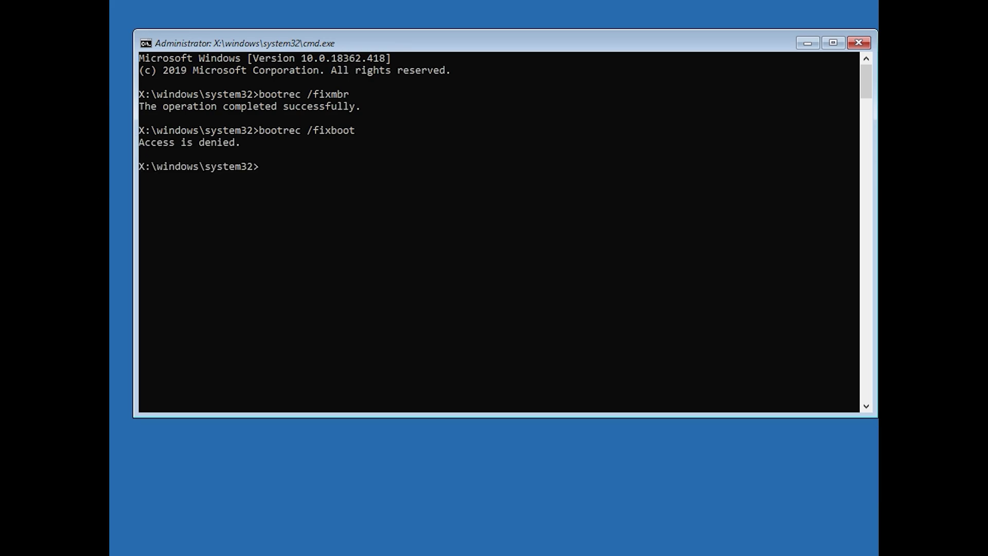
type("b")
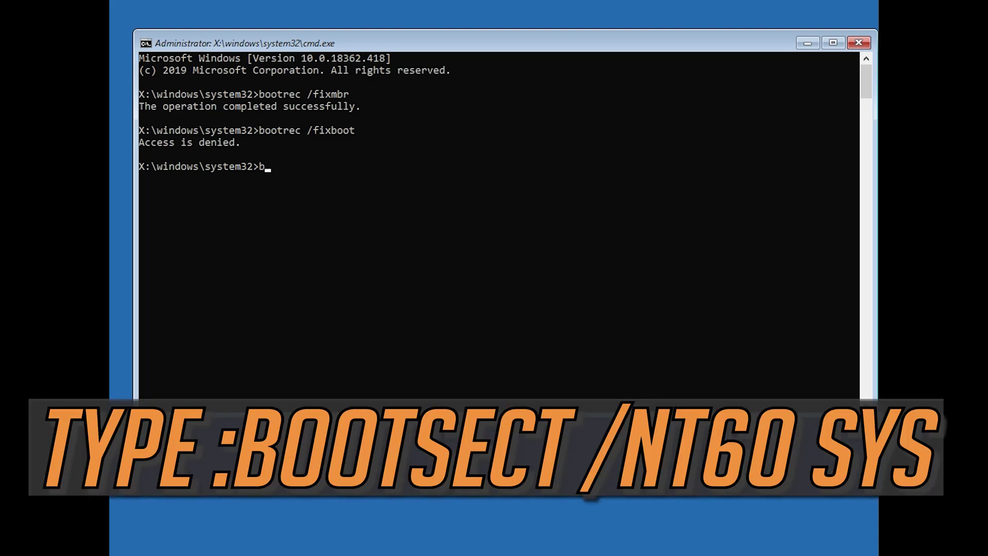
type("ootsect /nt60 sys")
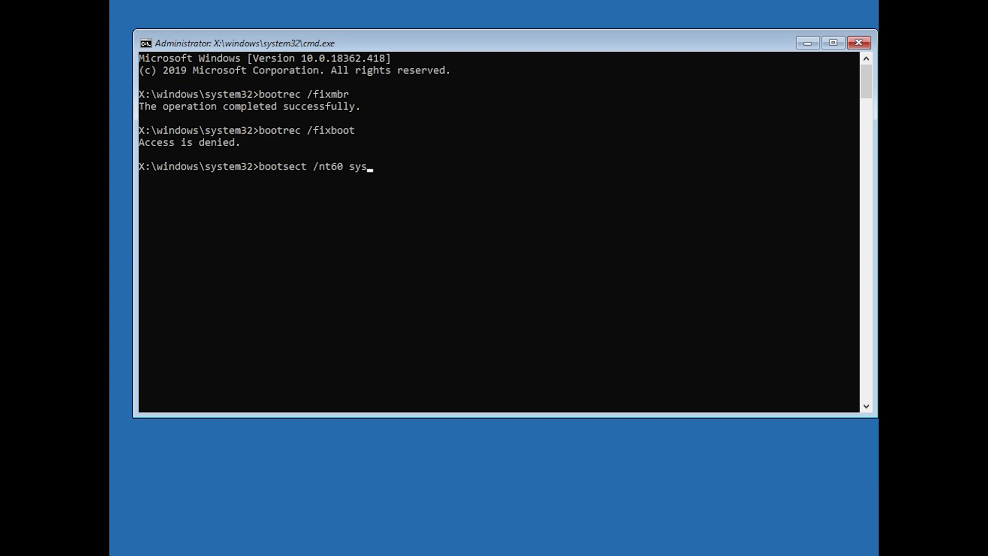
Step: Write NTFS boot code to C: with bootsect /nt60 sys, then rerun bootrec /fixboot successfully
key("Return")
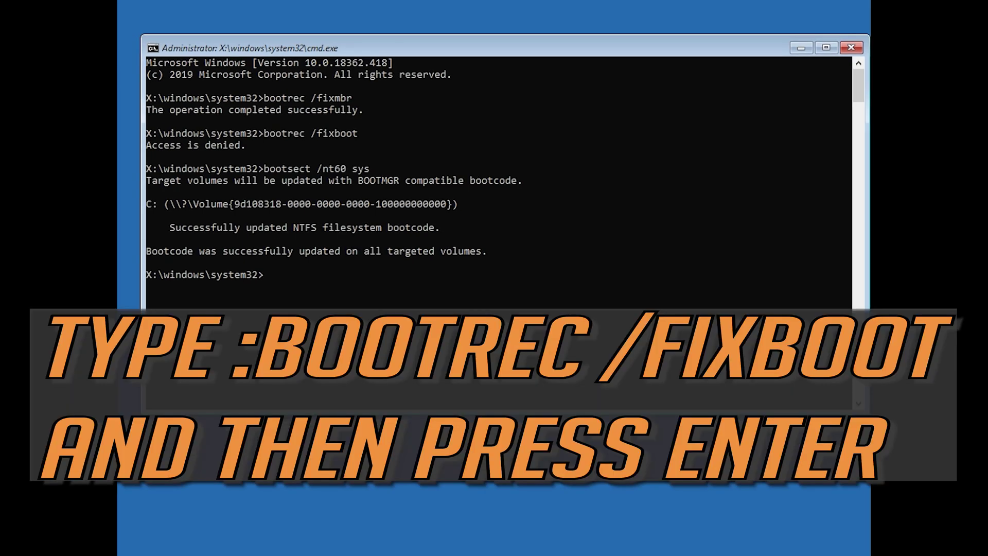
type("bootrec /fixboot")
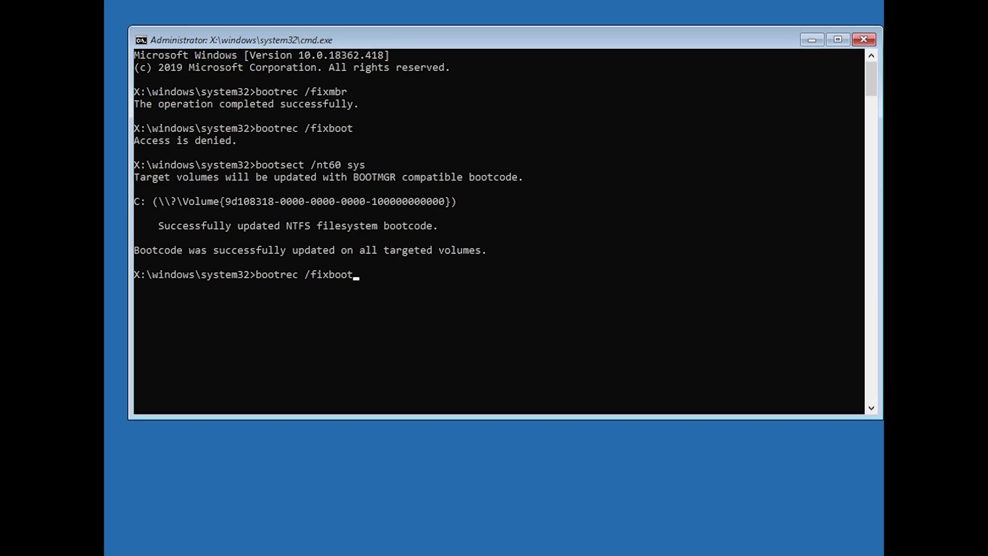
key("Return")
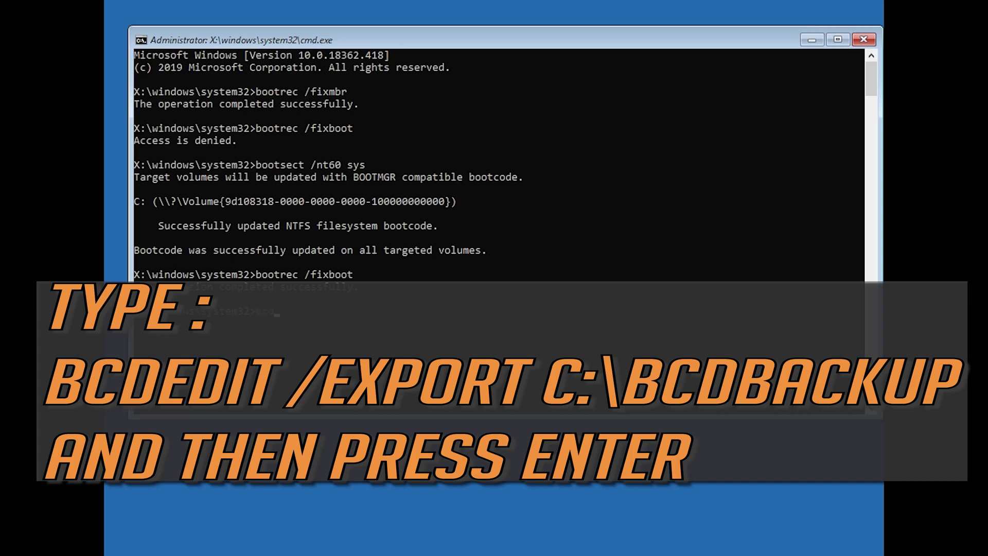
Step: Export the boot configuration data to c:\bcdbackup with bcdedit /export
type("bcdedit /export")
type("kup")
key("Return")
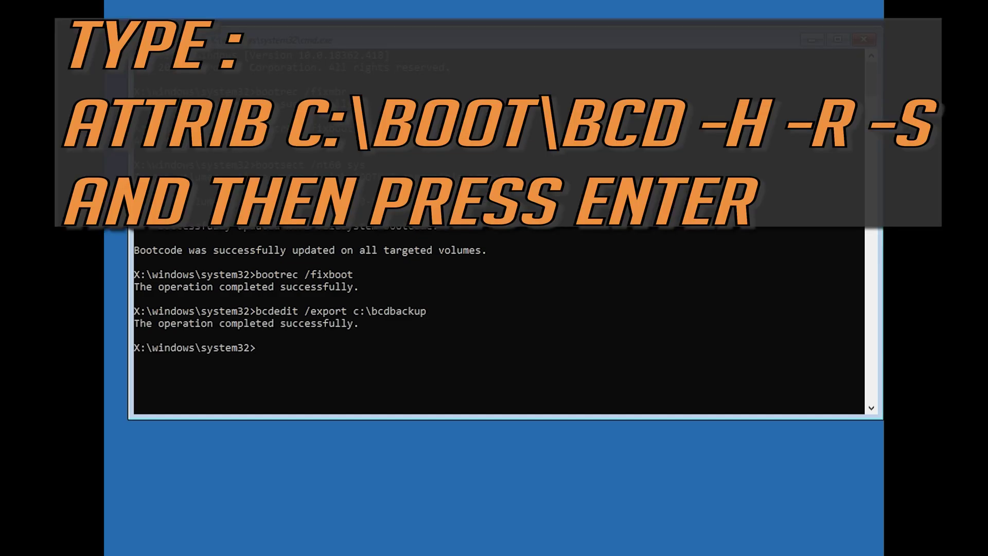
Step: Clear the hidden, read-only and system attributes on c:\boot\bcd using attrib
type("at")
type("trib")
type(" c:\\")
type("boot")
type("\bcd")
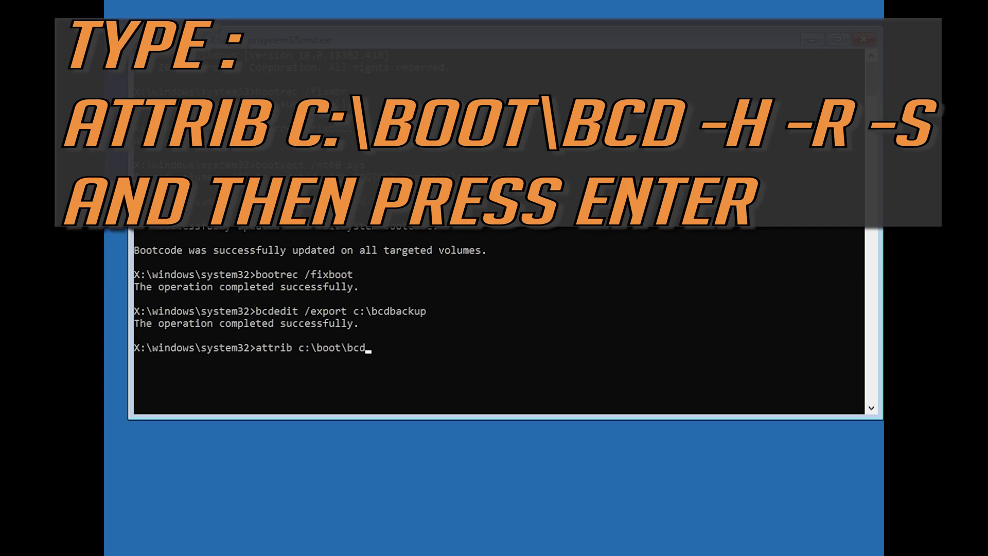
type(" -h -r -s")
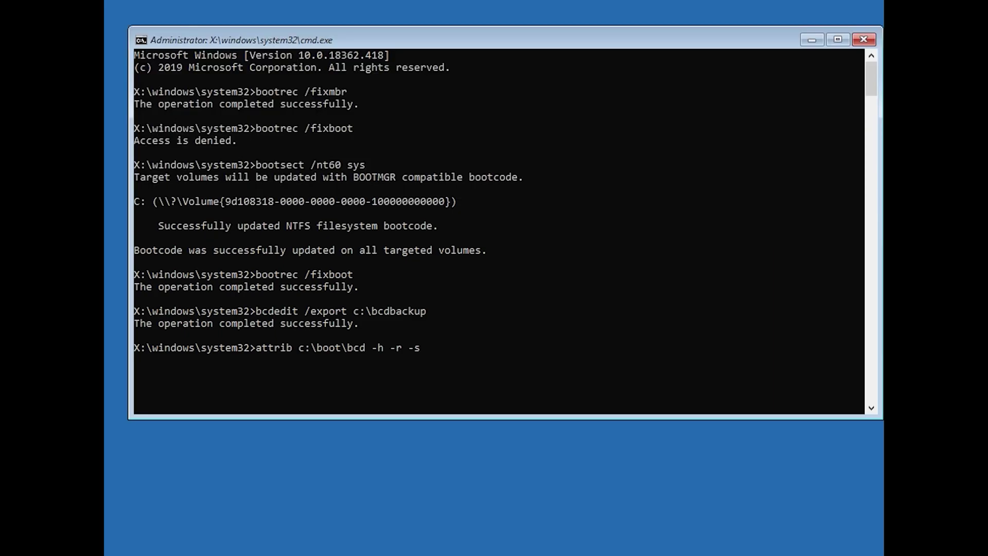
key("Return")
Step: Rename c:\boot\bcd to bcd.old and run bootrec /rebuildbcd, which finds D:\Windows
type("ren c")
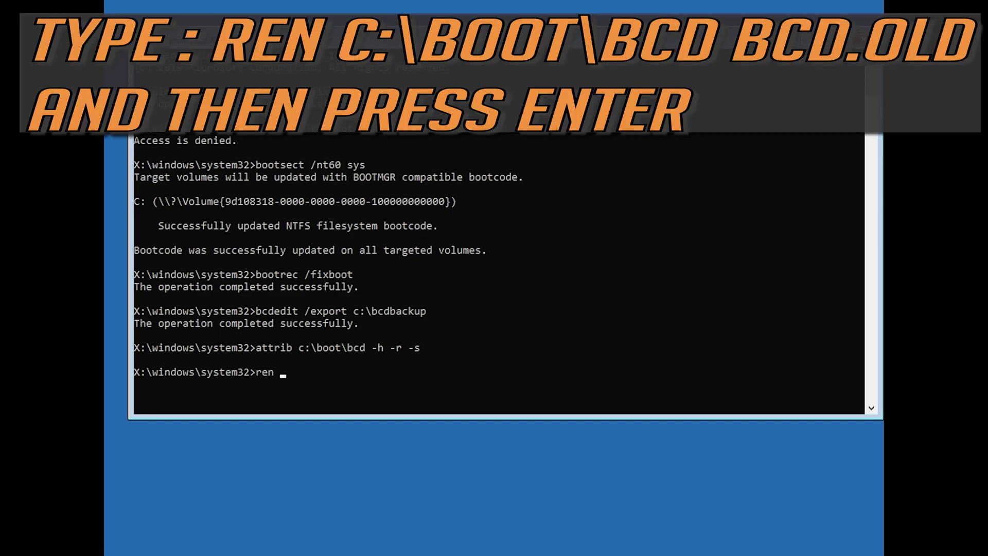
type(":\\boot\\bcd bcd.old")
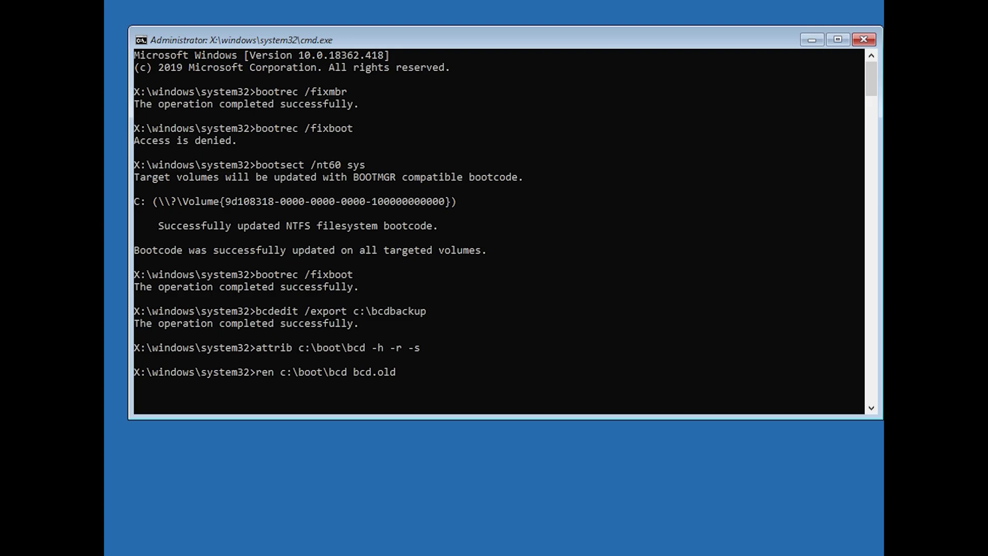
key("Return")
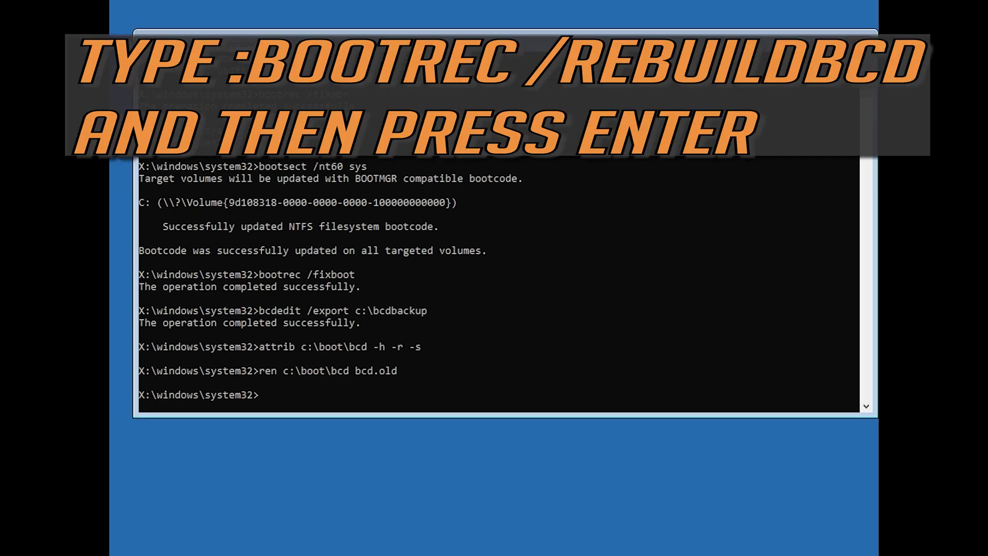
type("bootrec /rebuildbcd")
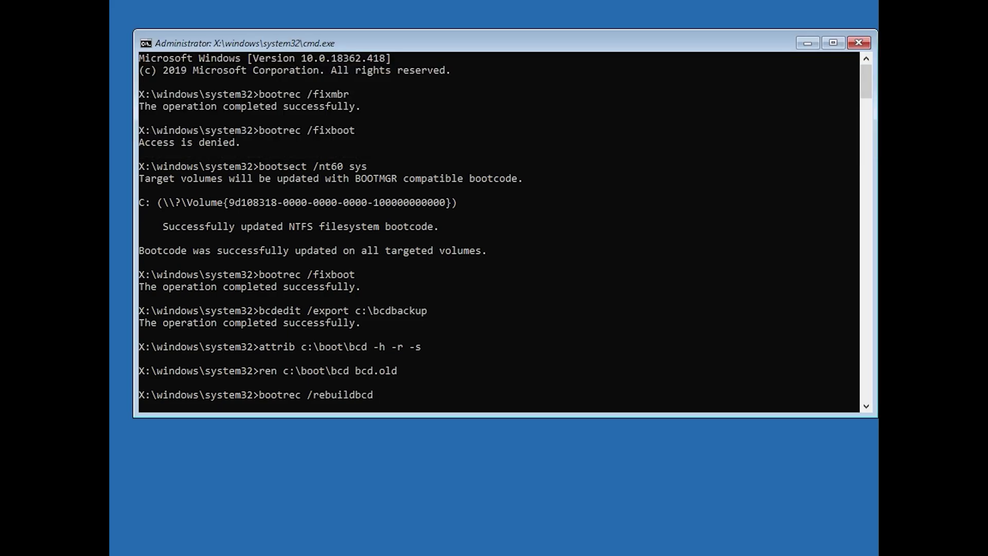
key("Return")
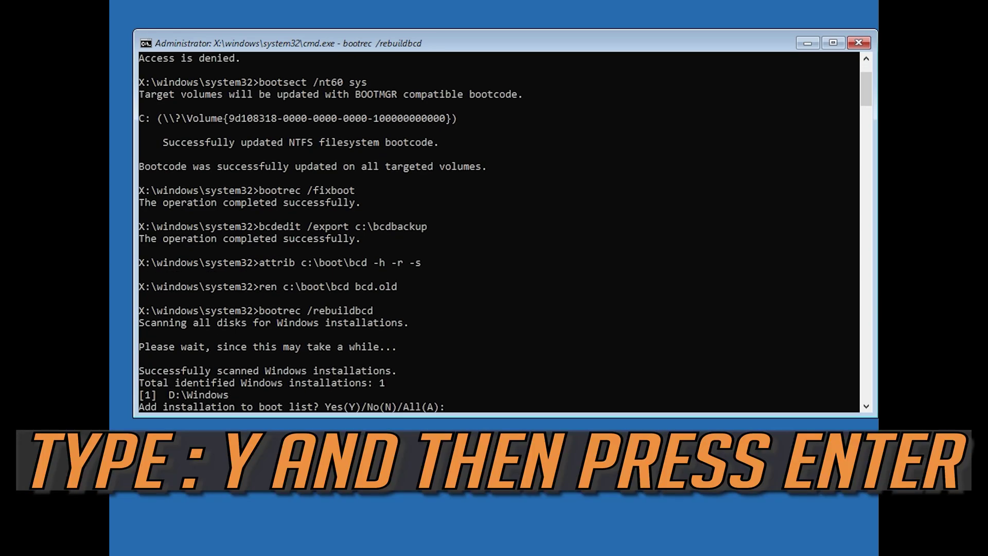
Step: Answer y to add D:\Windows to the boot list, exit Command Prompt, and continue to Windows 10 Pro
type("y")
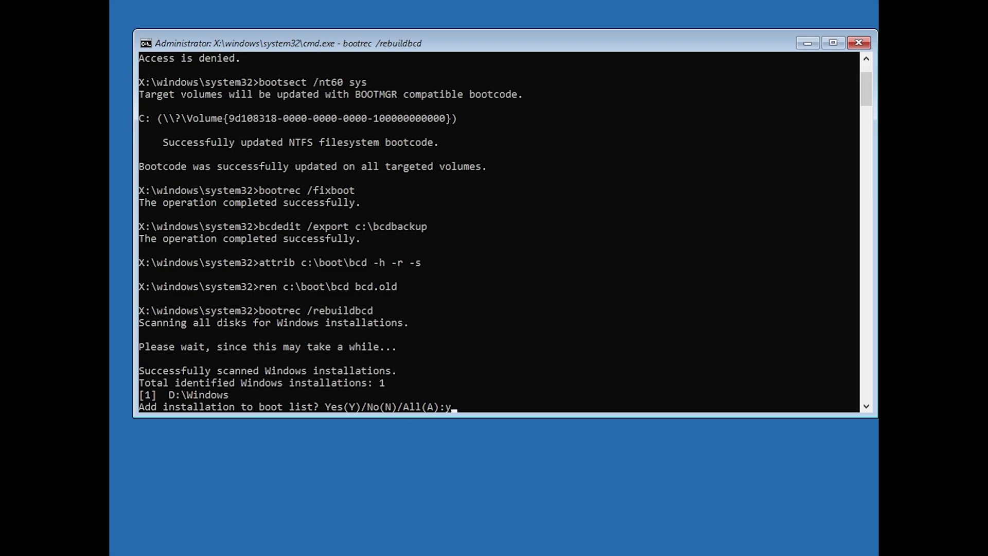
key("Return")
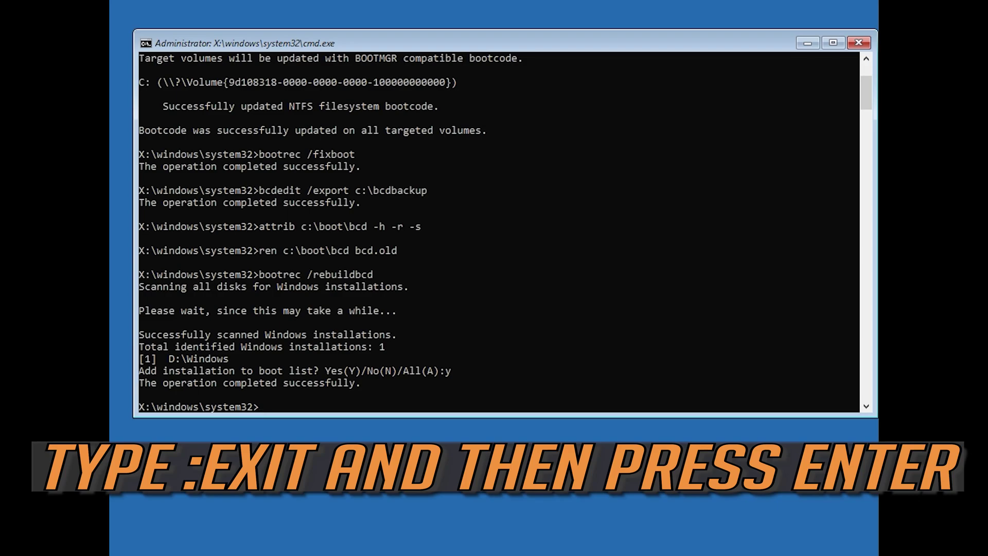
type("exit")
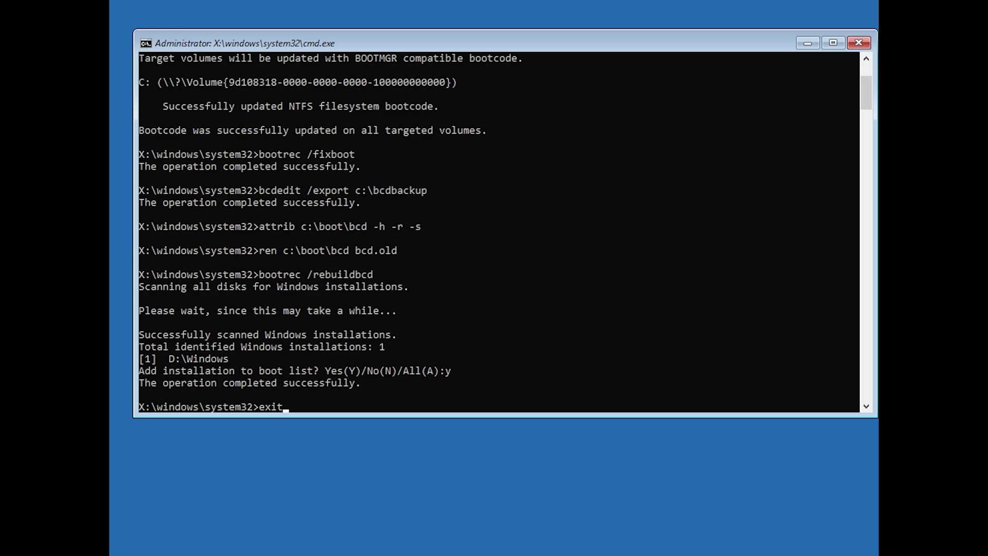
key("Return")
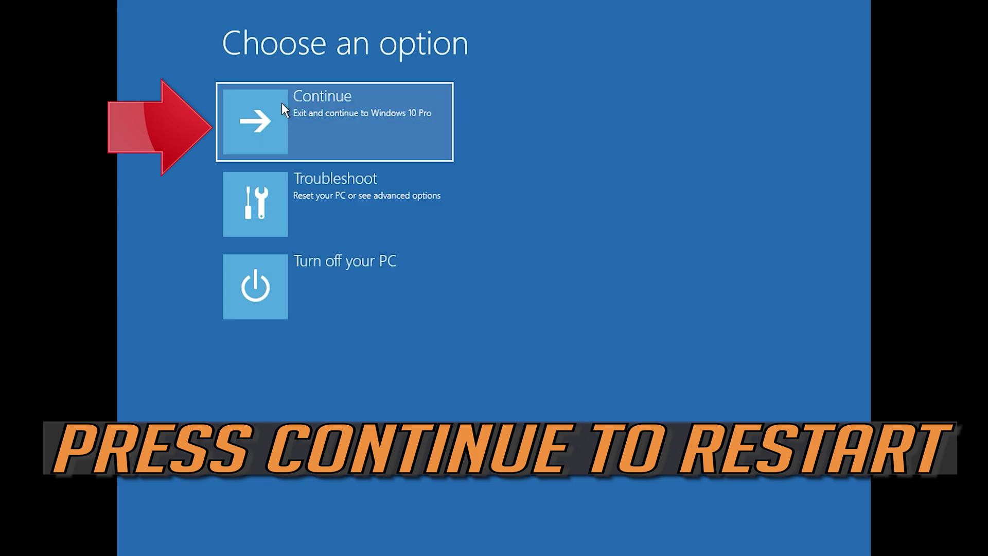
left_click(376, 116)
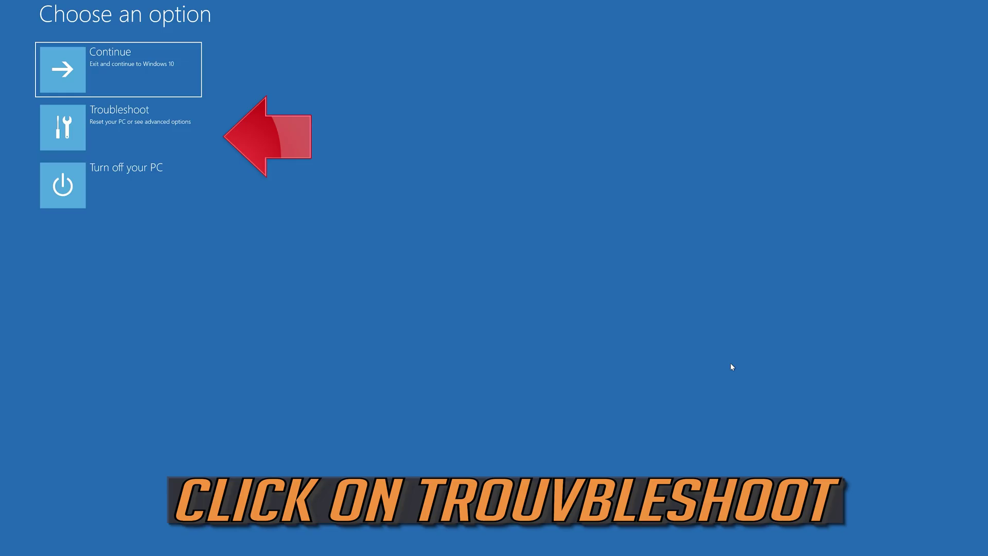
Step: Launch System Restore via Troubleshoot > Advanced options
left_click(123, 136)
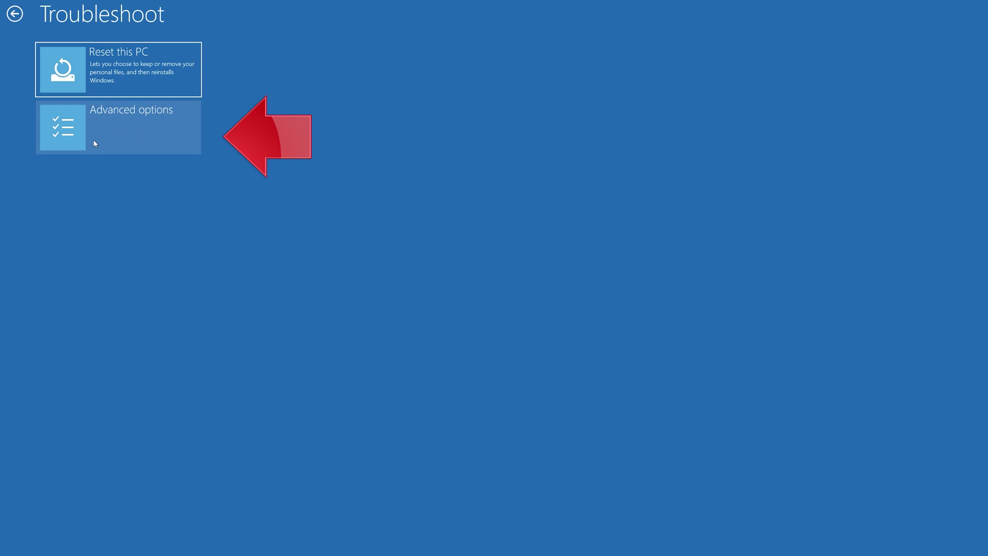
left_click(131, 136)
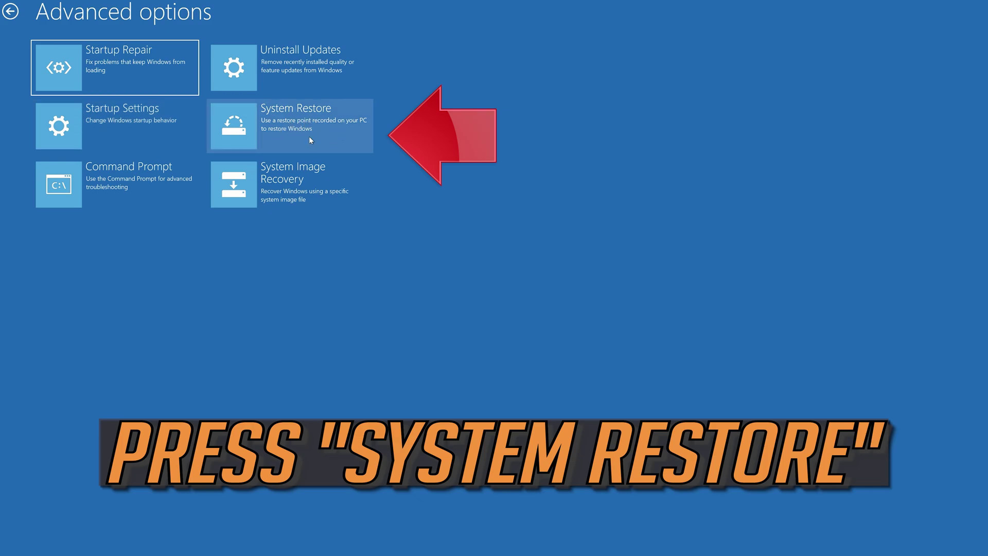
left_click(310, 137)
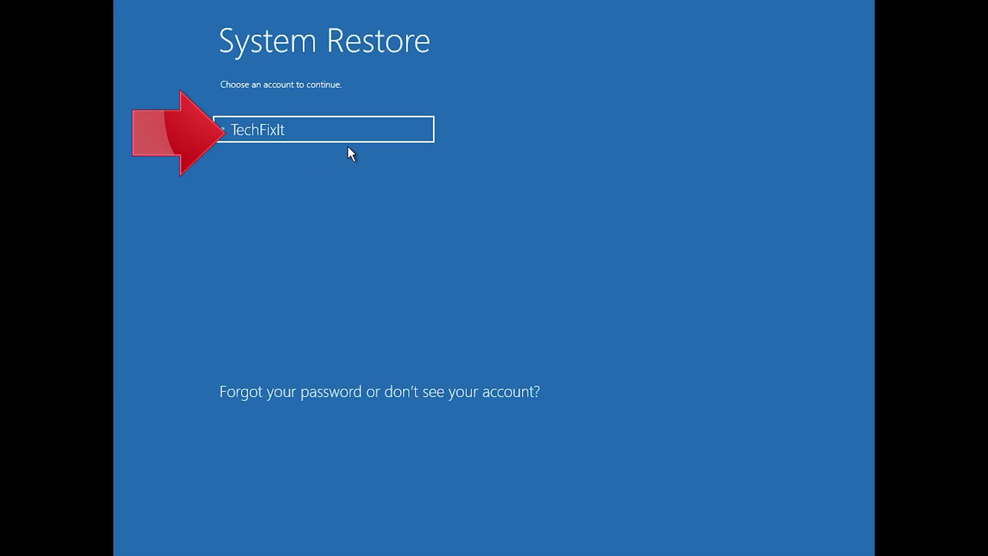
Step: Select the account, continue without a password, and pass the System Restore introduction
left_click(334, 128)
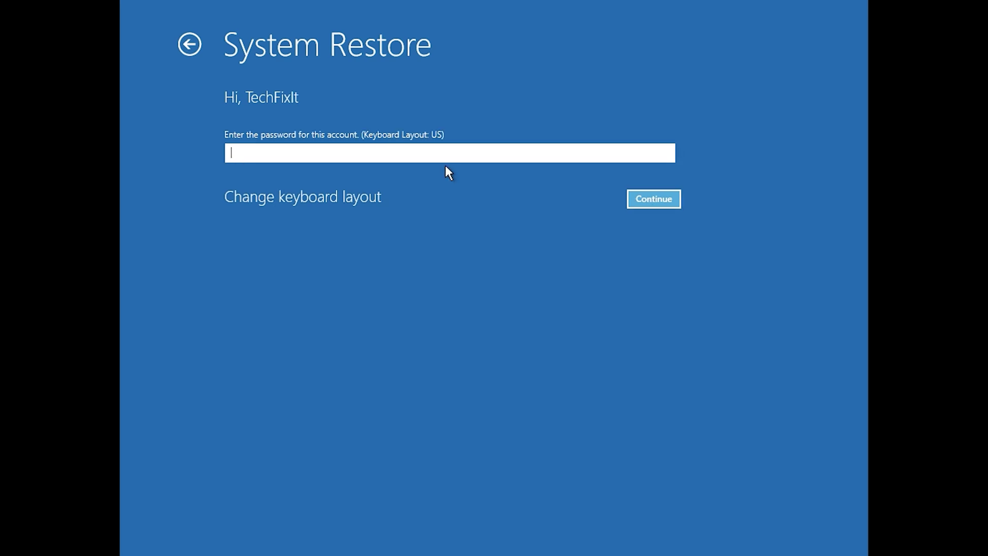
left_click(646, 197)
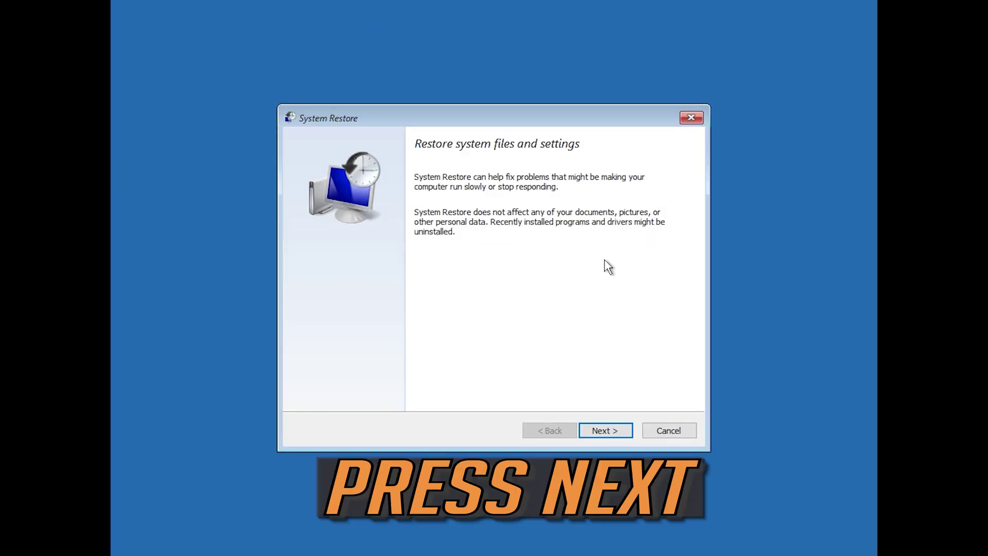
left_click(606, 431)
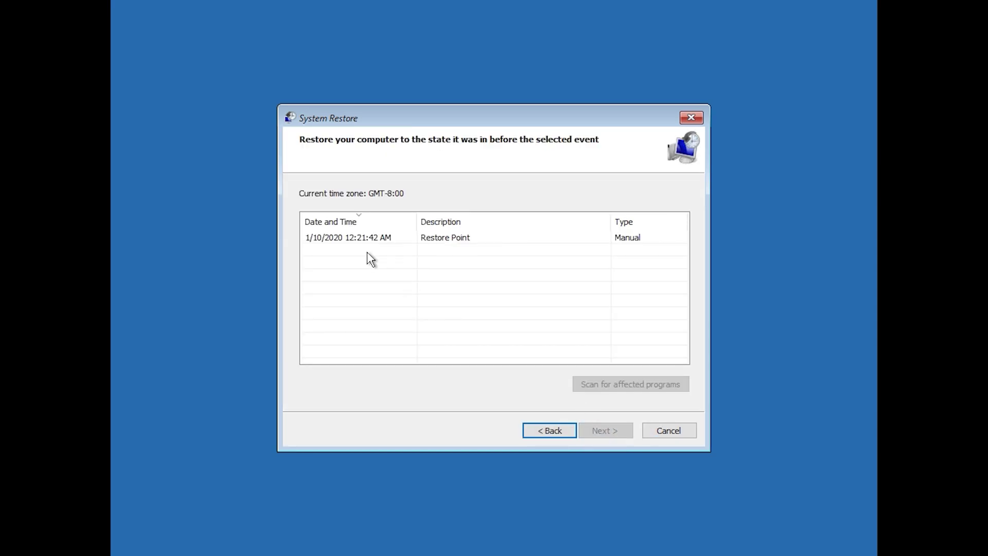
Step: Choose the 1/10/2020 12:21:42 AM restore point, confirm it, and finish
left_click(350, 241)
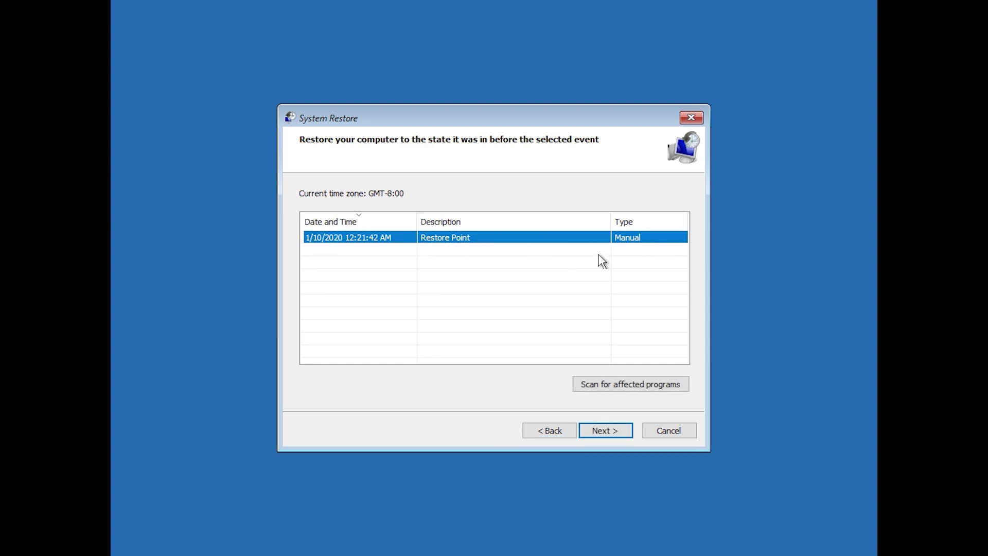
left_click(605, 431)
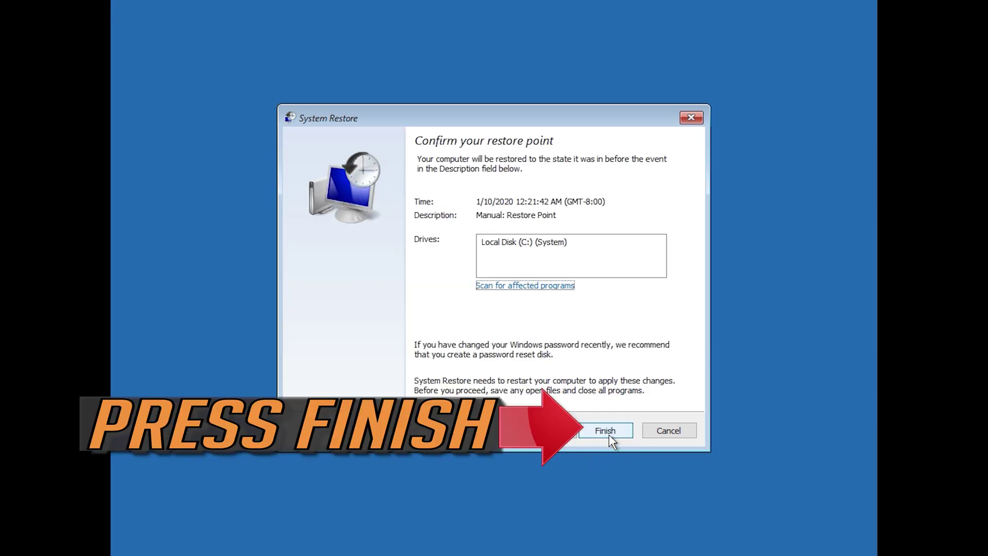
left_click(610, 436)
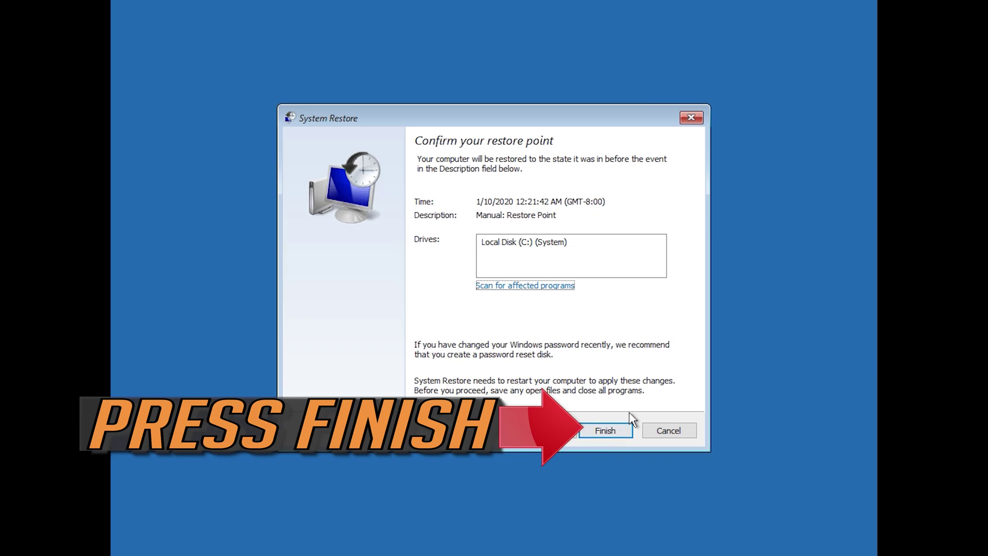
left_click(606, 435)
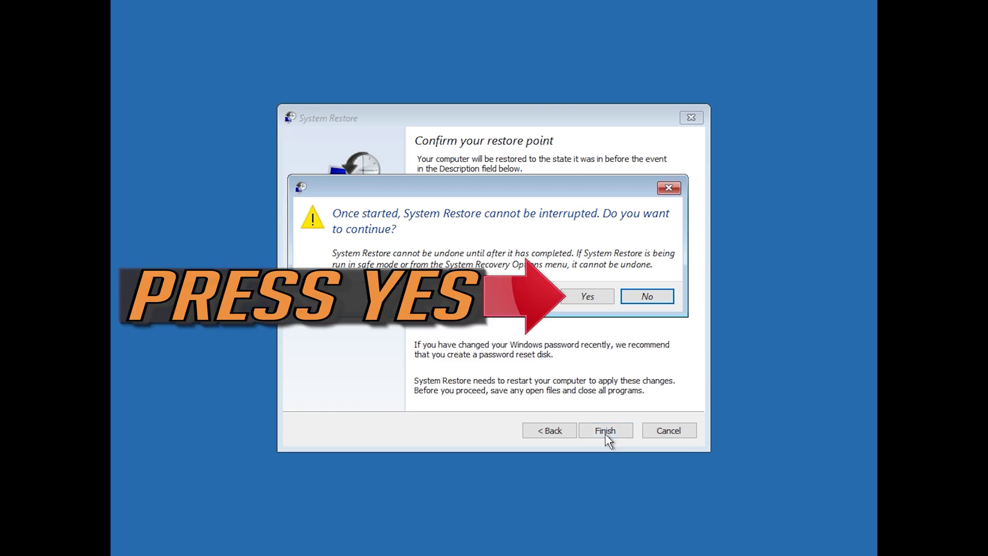